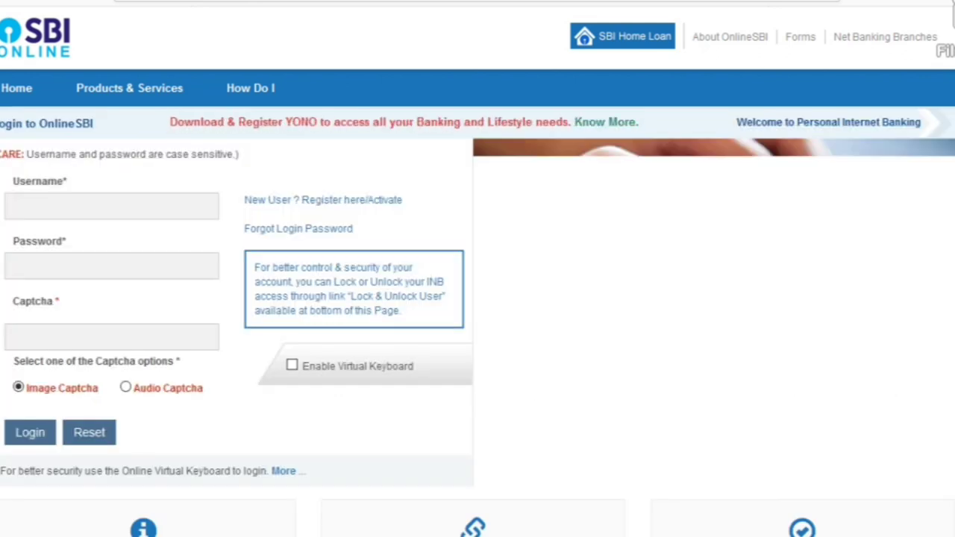
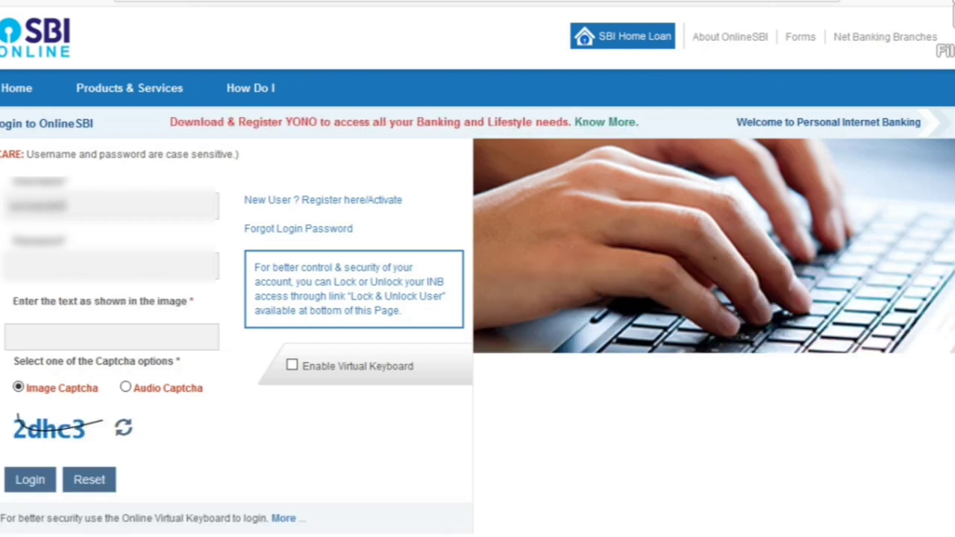
Submit the OnlineSBI login with the account username, password and image captcha text.
click(112, 267)
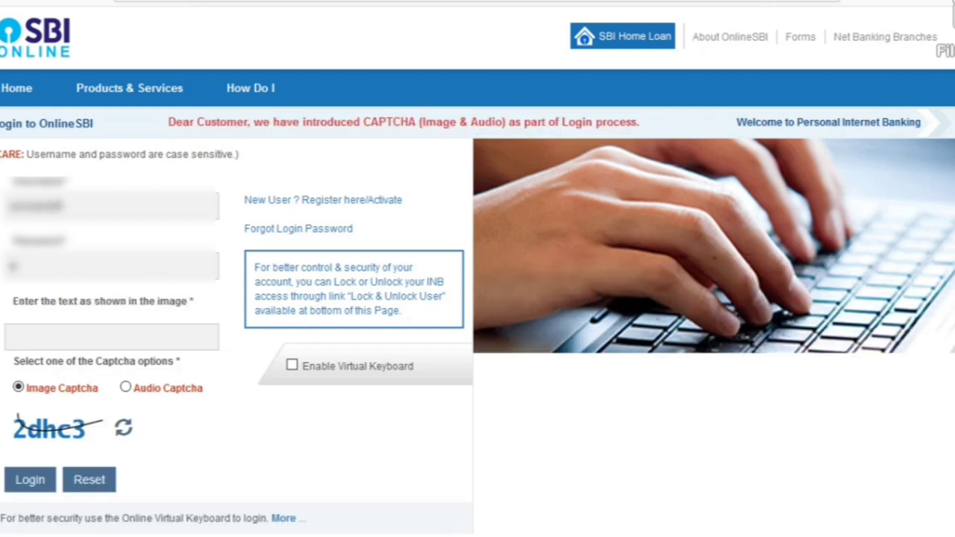
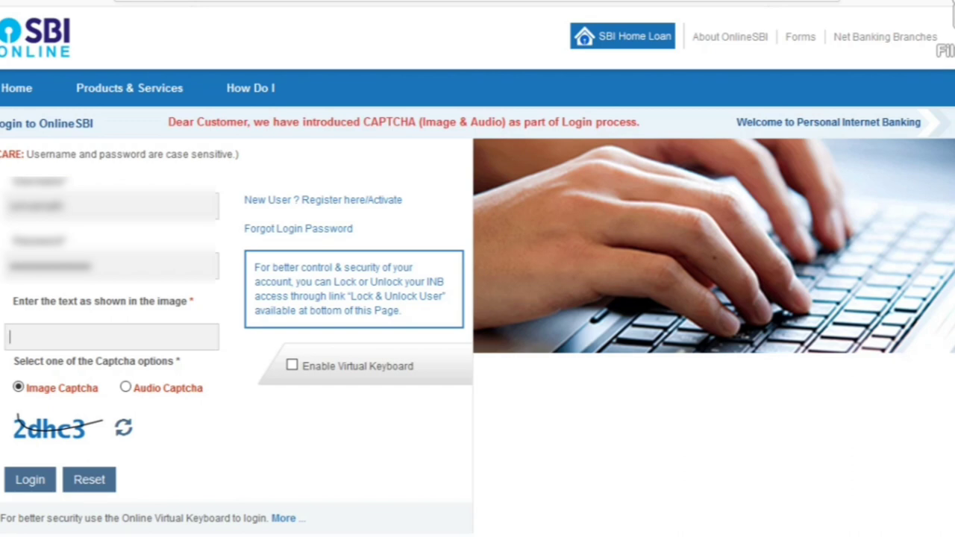
click(10, 337)
text(2)
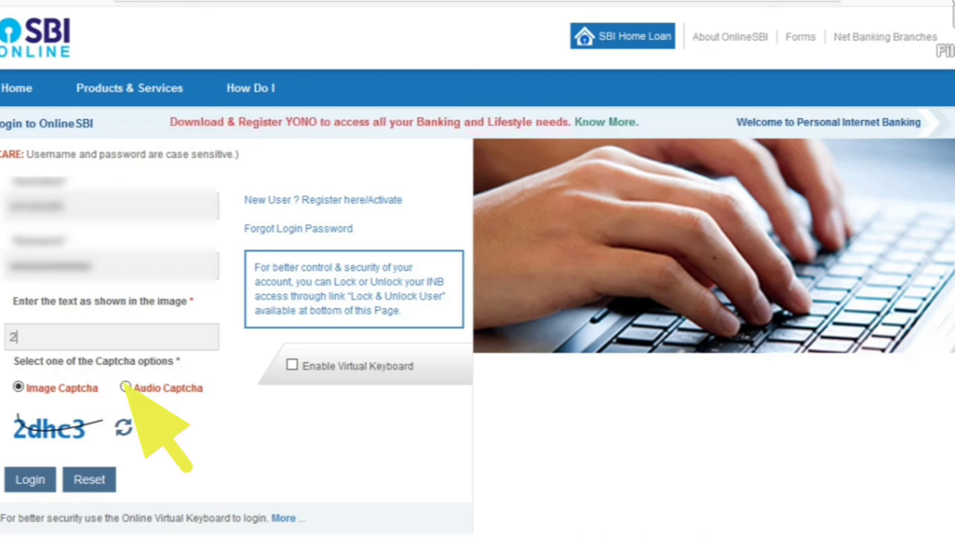
text(dhc3)
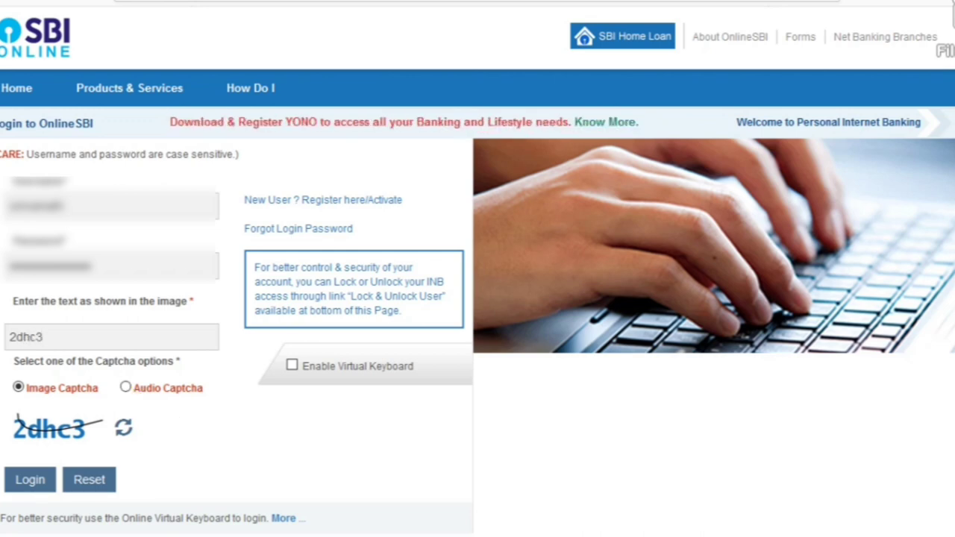
key(Return)
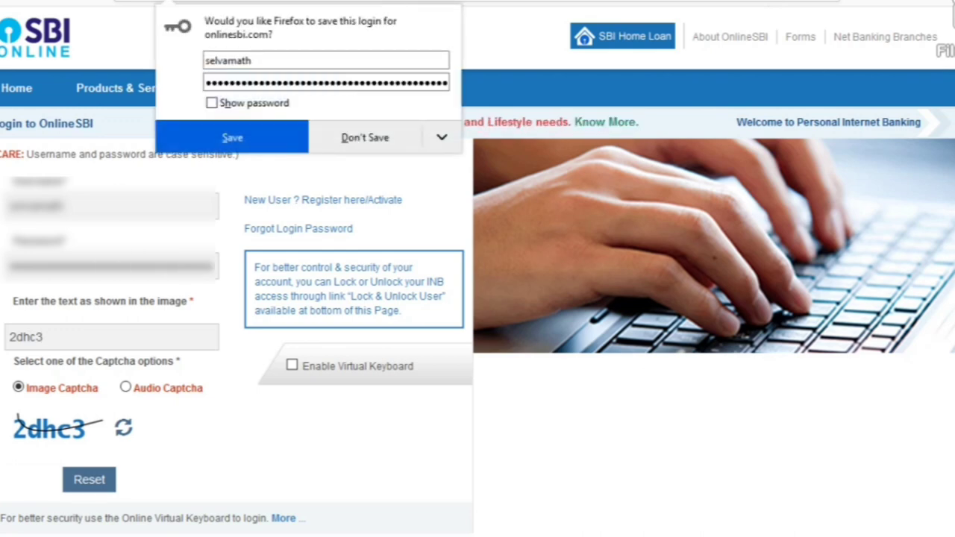
Dismiss Firefox's save-login prompt and log in again with the fresh captcha text.
key(Escape)
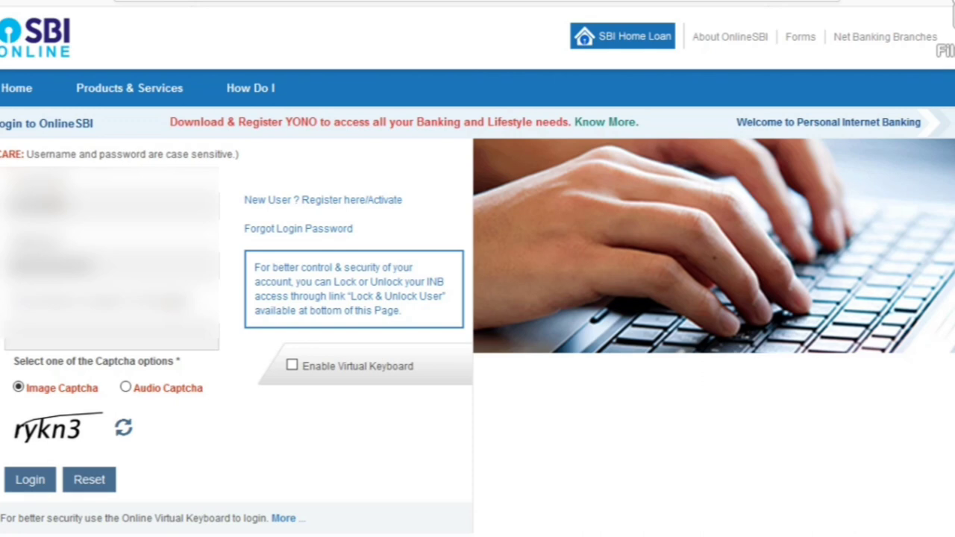
text(ykn3)
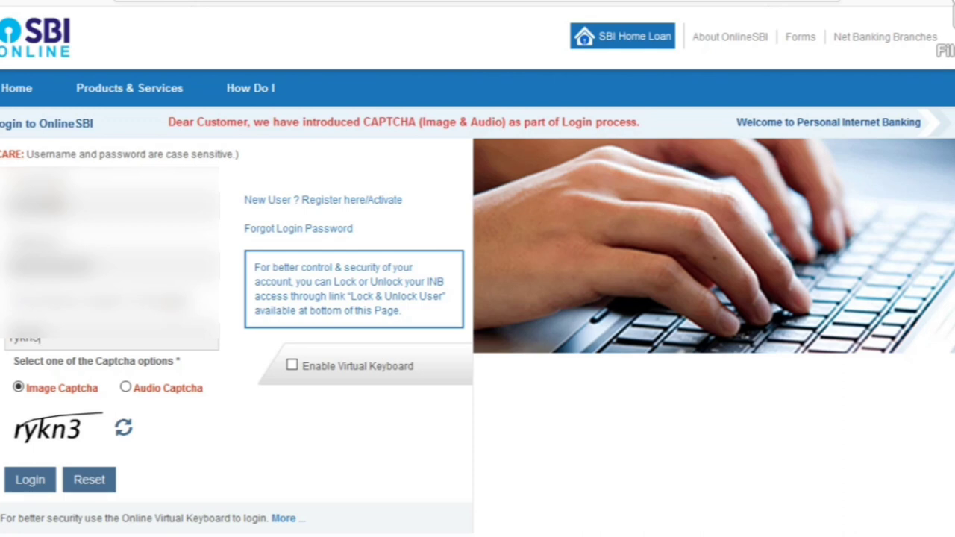
key(Return)
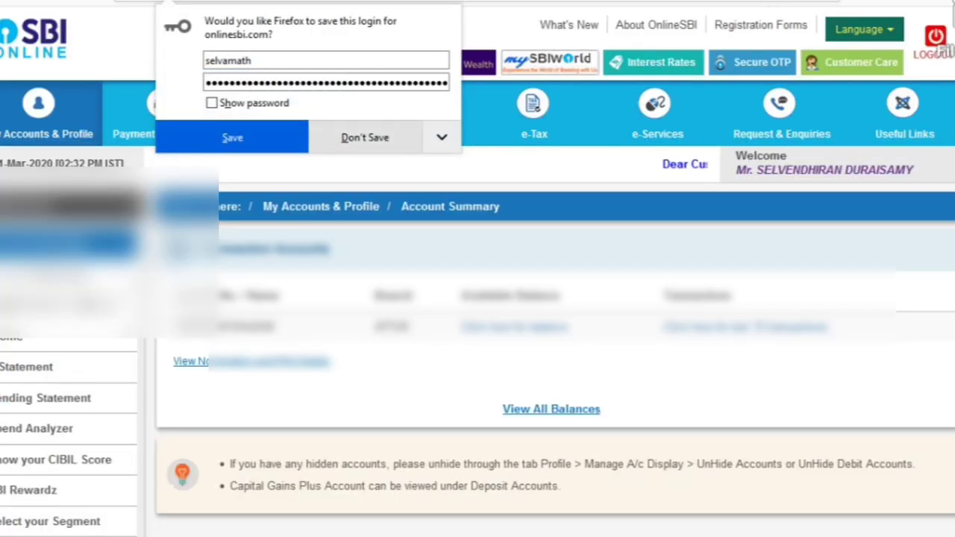
key(Escape)
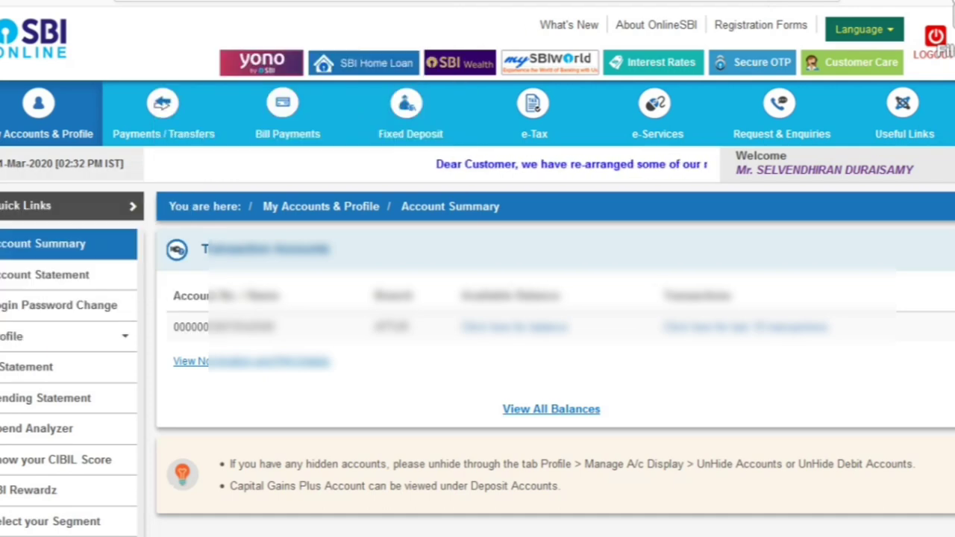
Open the e-Cards page from the e-Services menu.
mouse_move(781, 119)
mouse_move(657, 119)
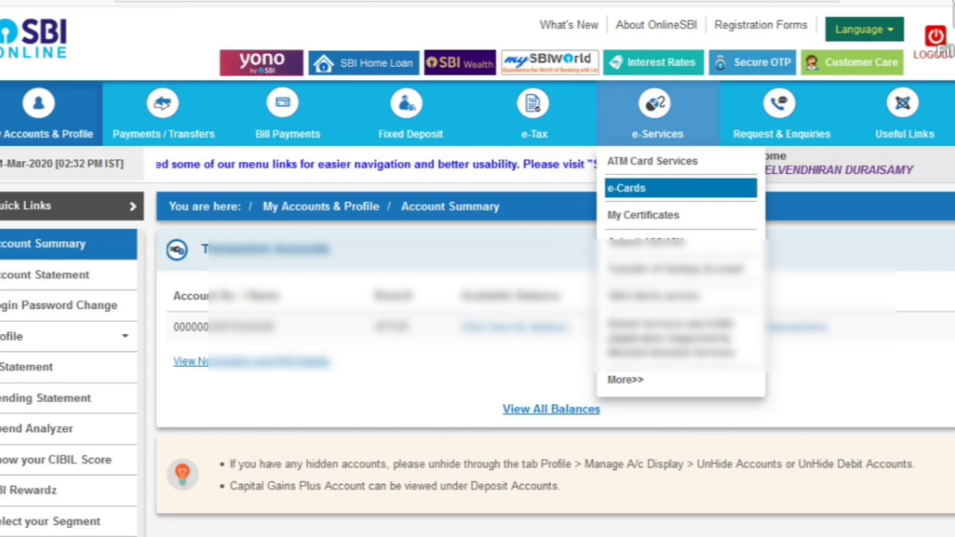
click(627, 188)
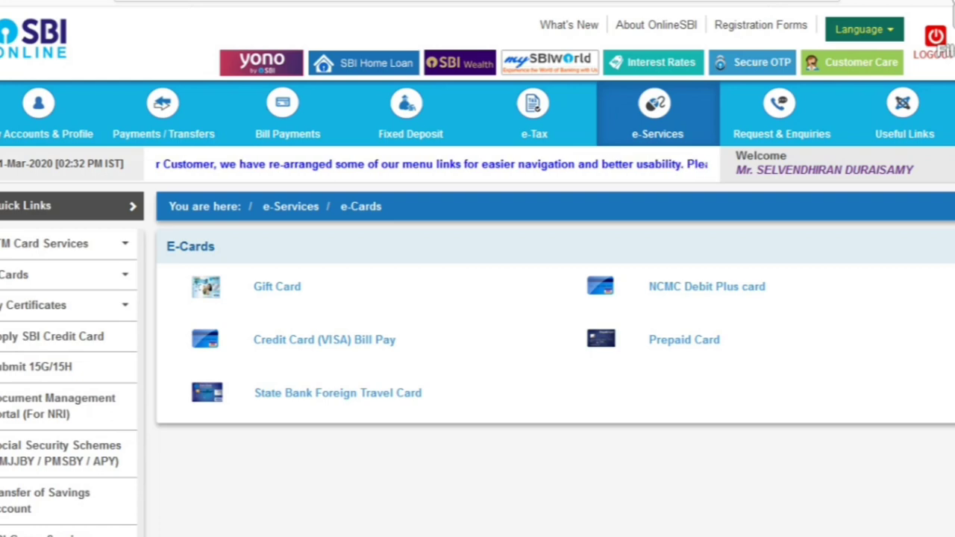
Go to e-Services ATM Card Services and start a new ATM/debit card request.
click(658, 119)
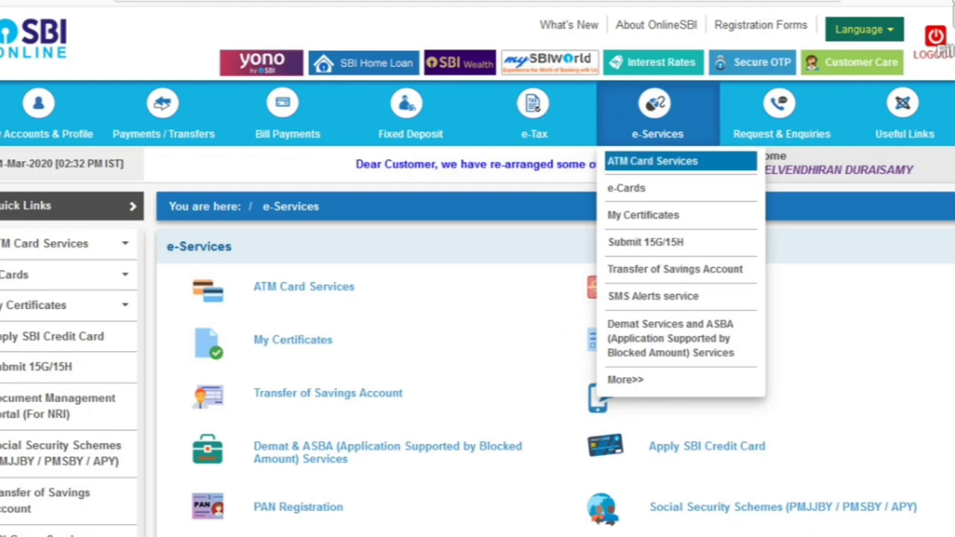
click(652, 161)
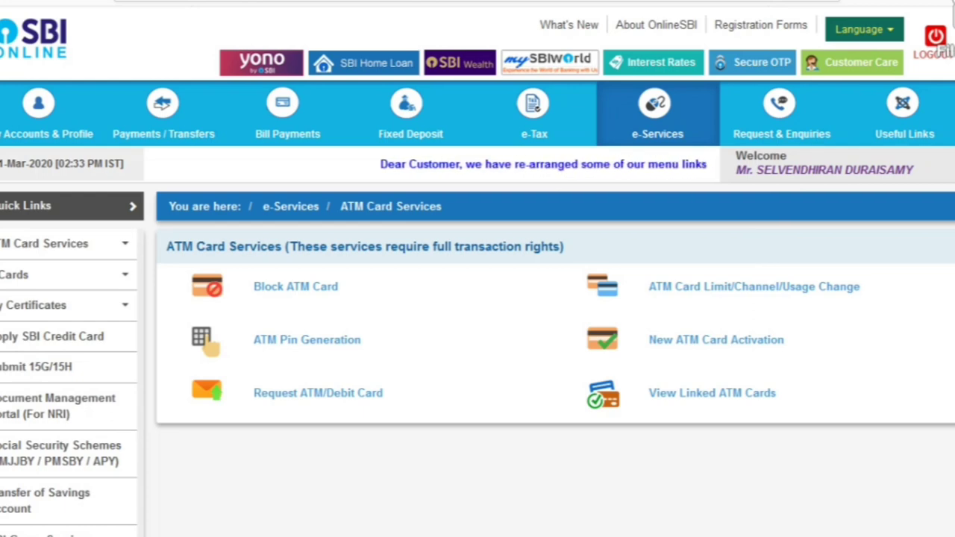
click(754, 286)
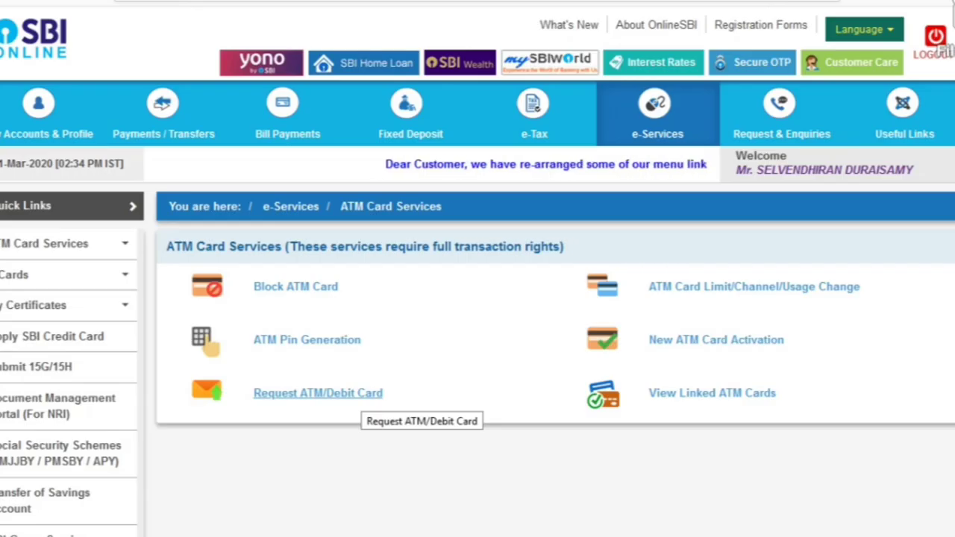
click(318, 393)
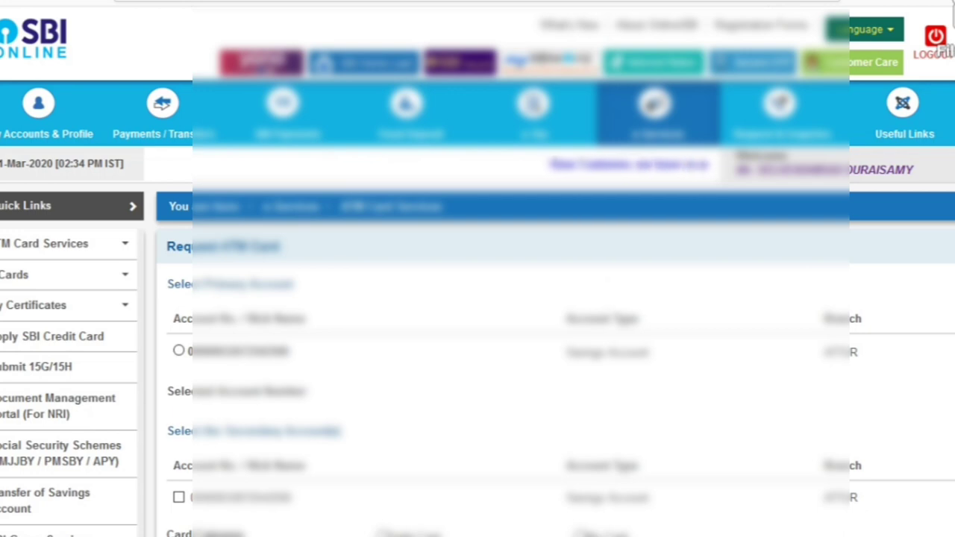
Select the savings account as primary account and My Card as the card category.
scroll(478, 298, down, 3)
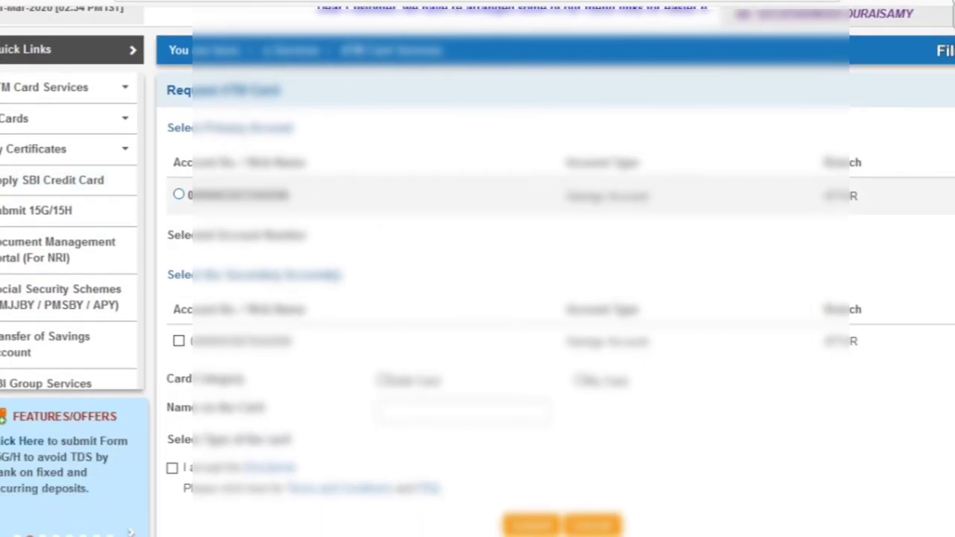
click(178, 194)
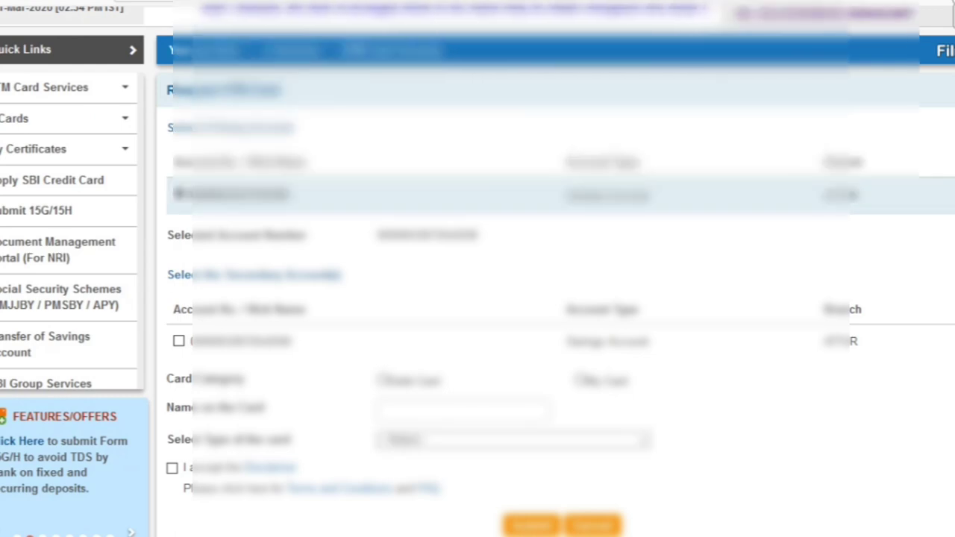
scroll(477, 298, down, 3)
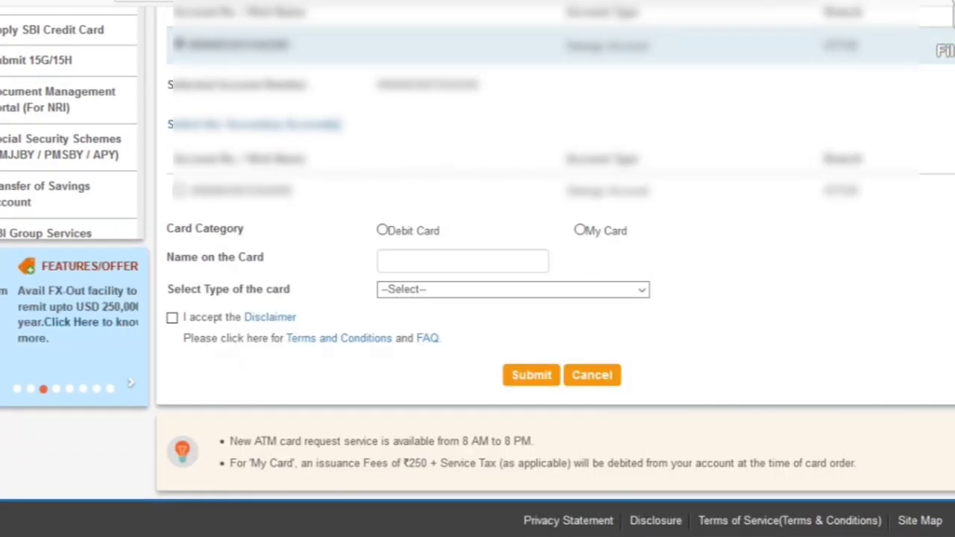
click(580, 230)
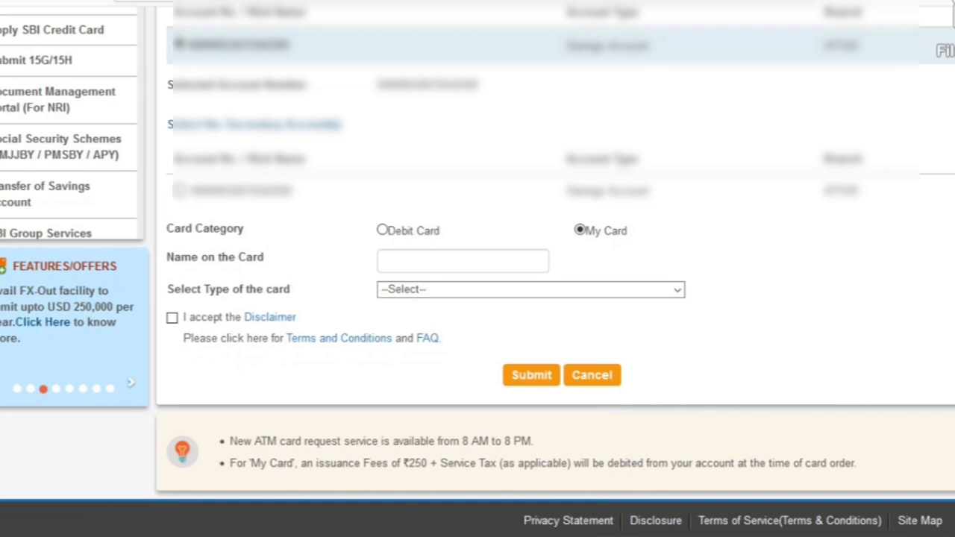
Enter the cardholder's name in the Name on the Card field.
click(463, 261)
text(M)
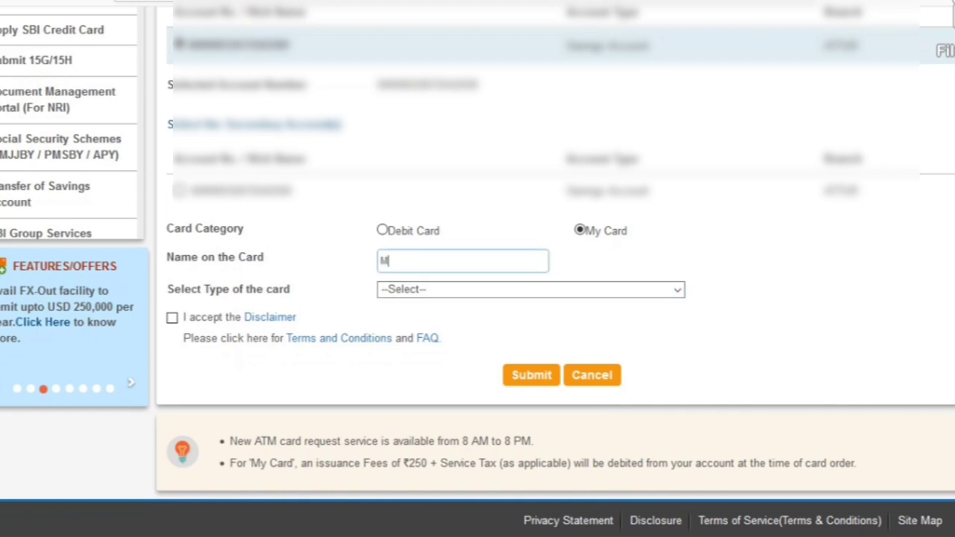
text(r se)
key(BackSpace)
key(BackSpace)
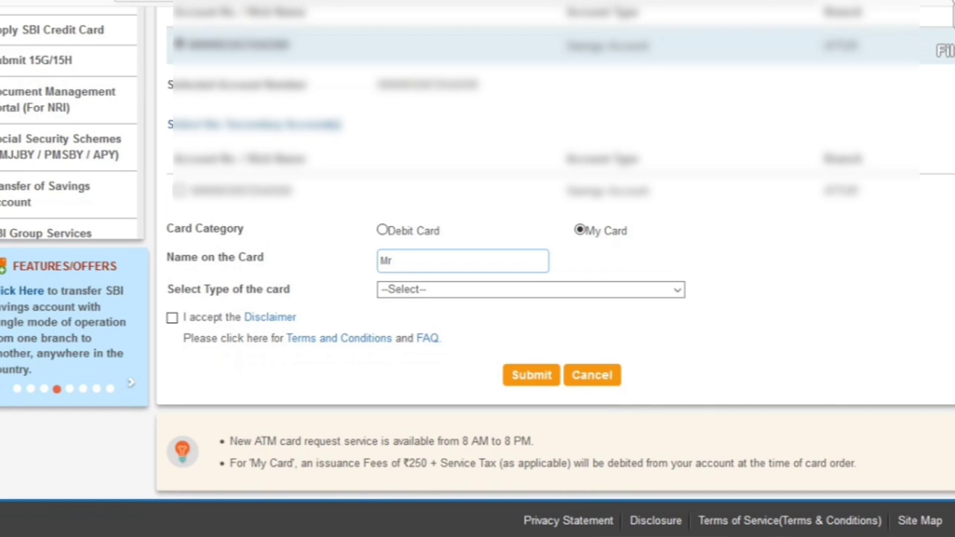
text(sv)
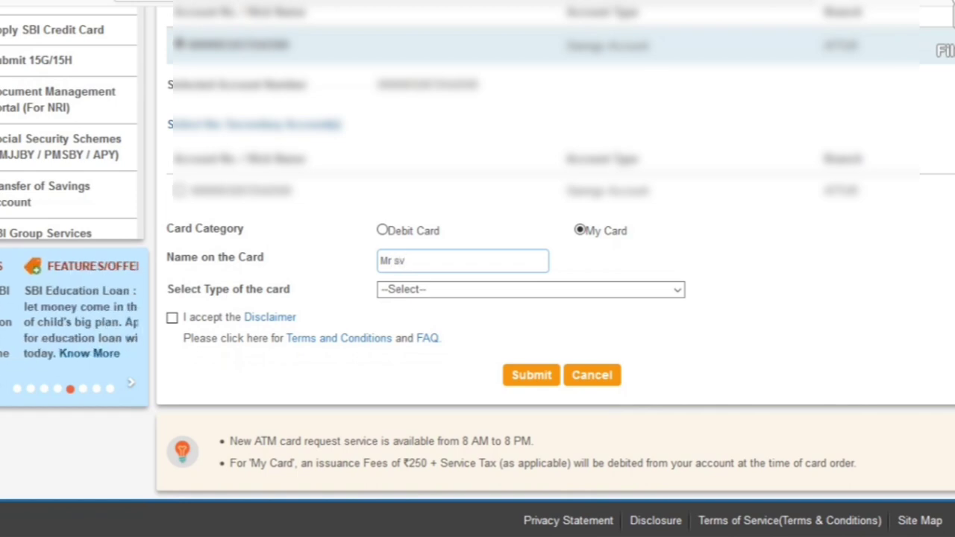
key(BackSpace)
key(BackSpace)
key(BackSpace)
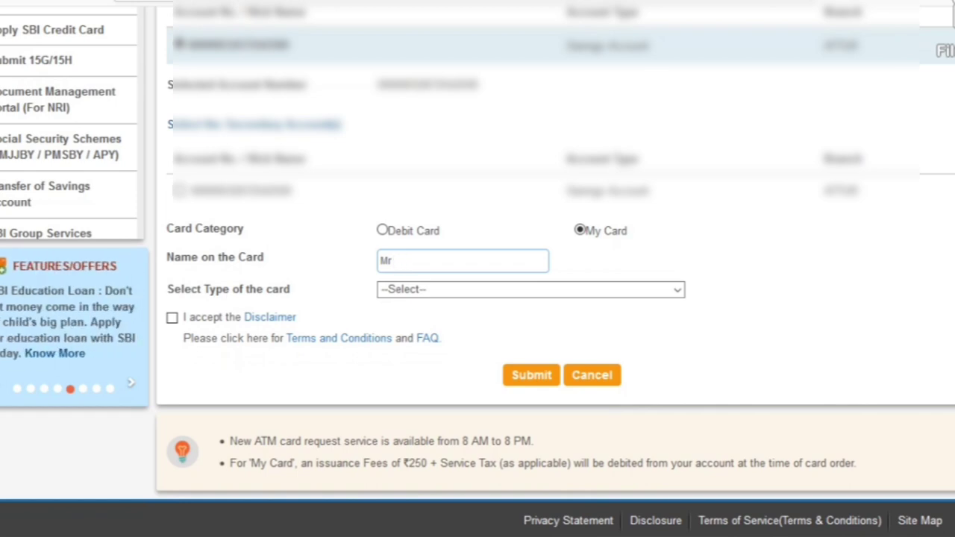
text(SV selva)
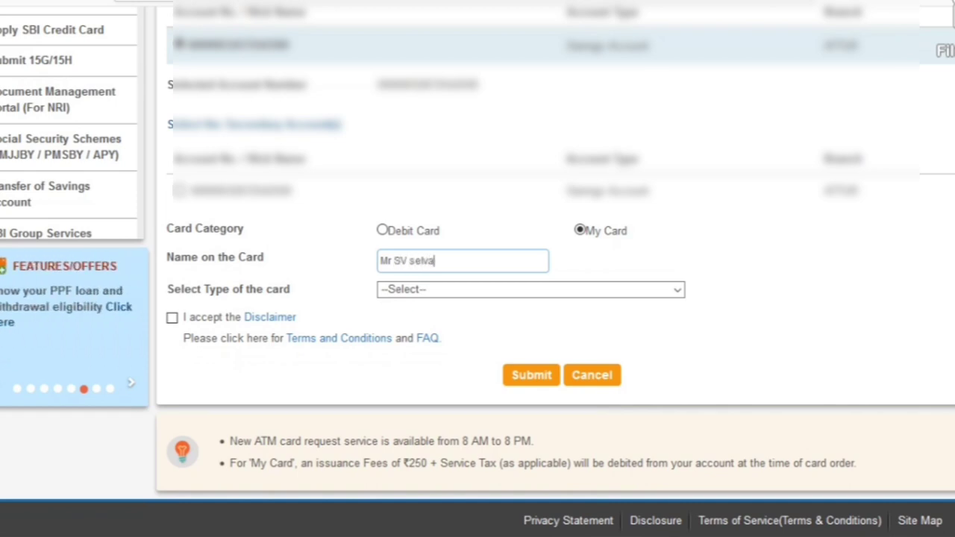
Choose the MasterCard image debit card, capitalise the surname, and submit the request.
click(527, 289)
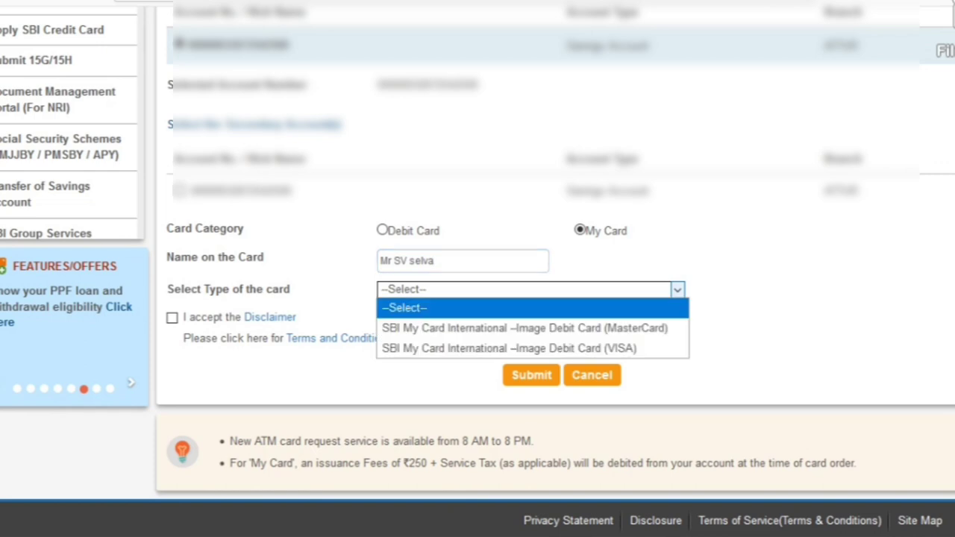
key(Down)
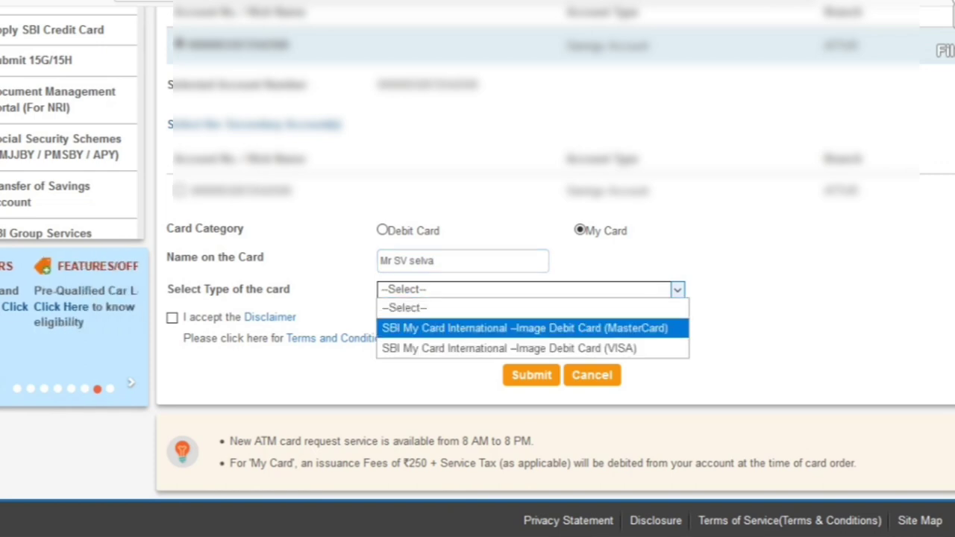
key(Return)
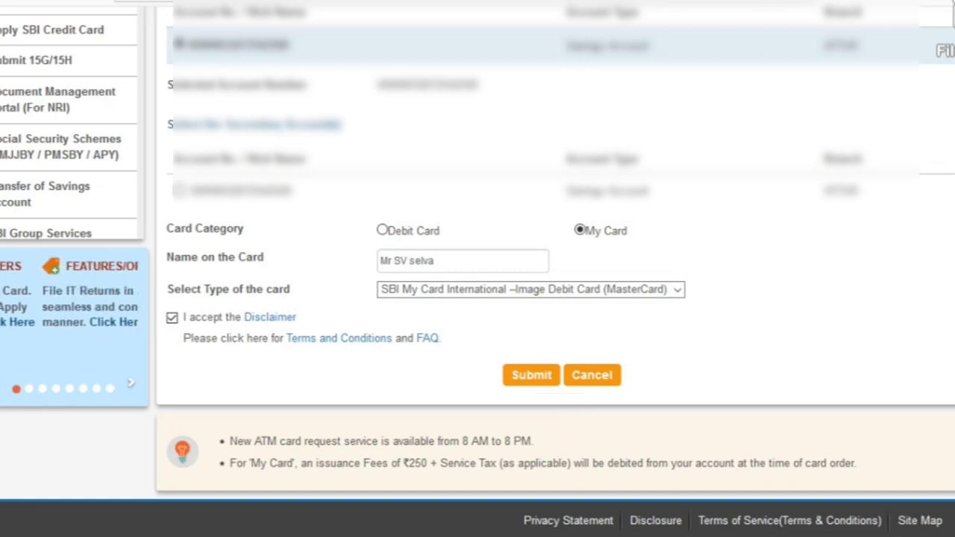
click(415, 260)
key(BackSpace)
text(S)
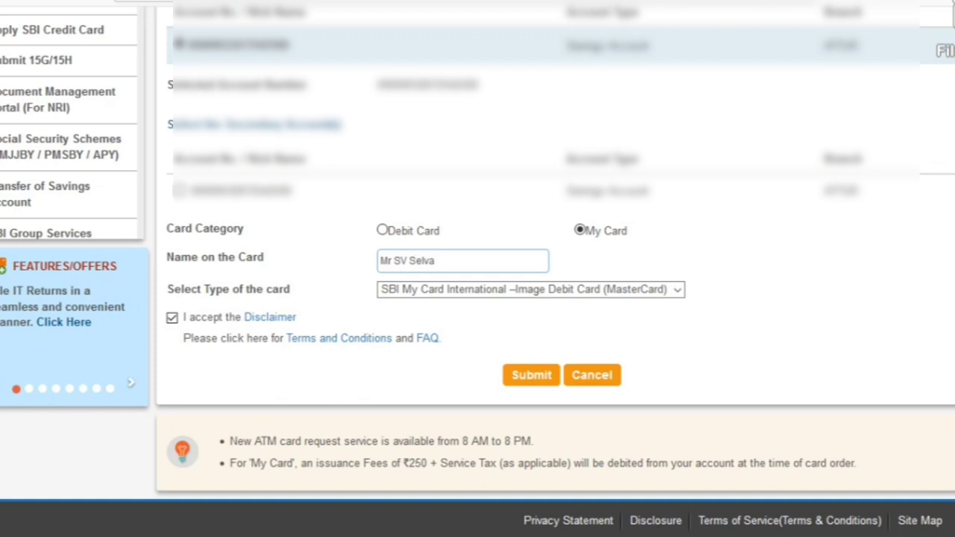
click(532, 376)
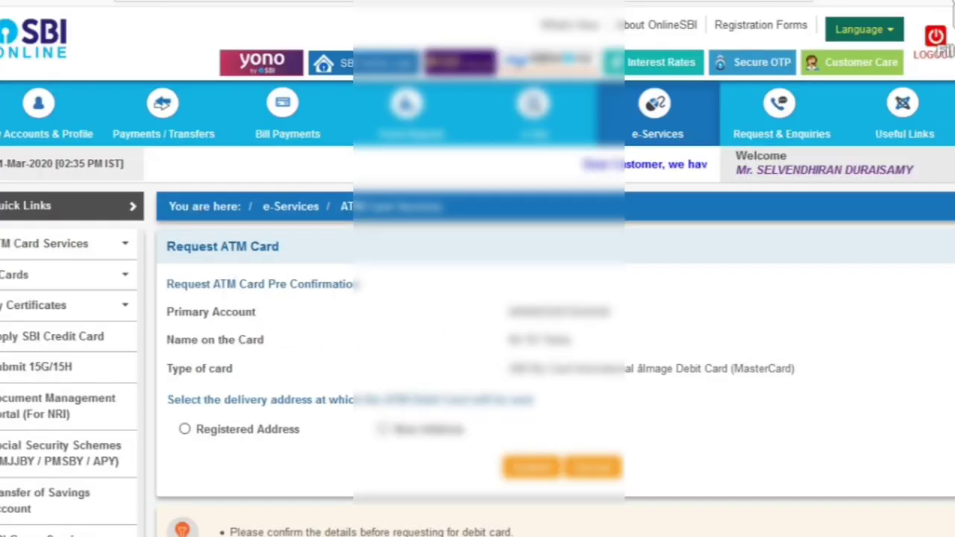
Choose delivery of the debit card to a new address.
scroll(478, 299, down, 1)
scroll(477, 298, down, 2)
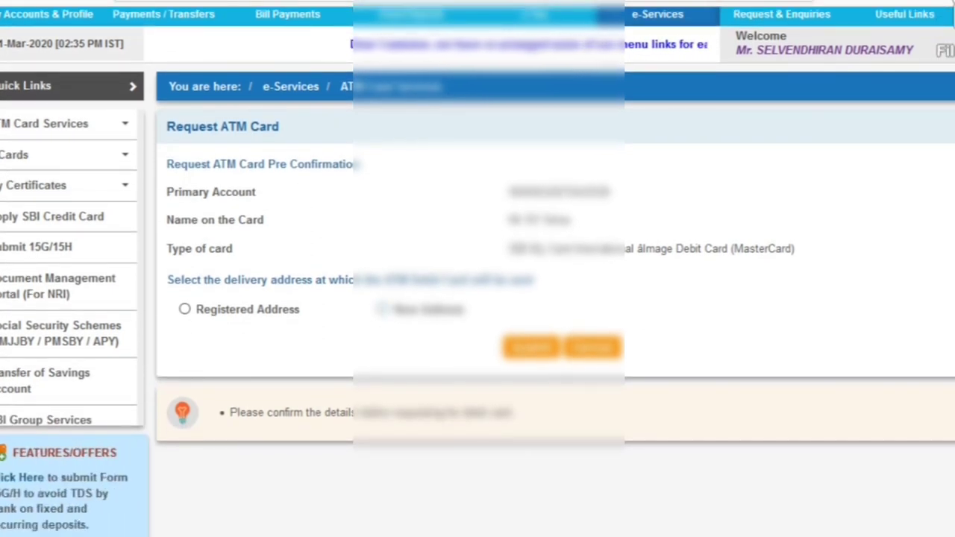
click(382, 309)
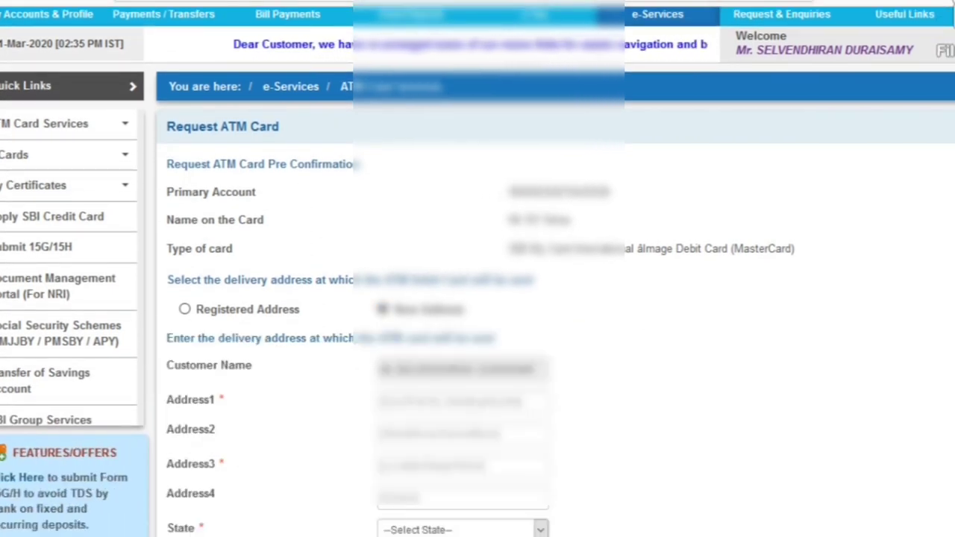
scroll(478, 298, down, 3)
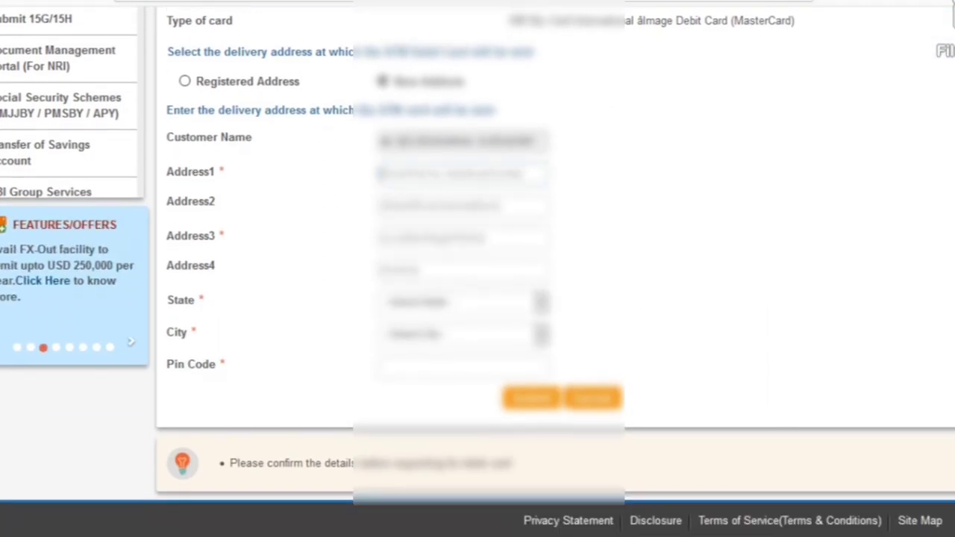
Fill in the first address line with the flat number.
text(HN)
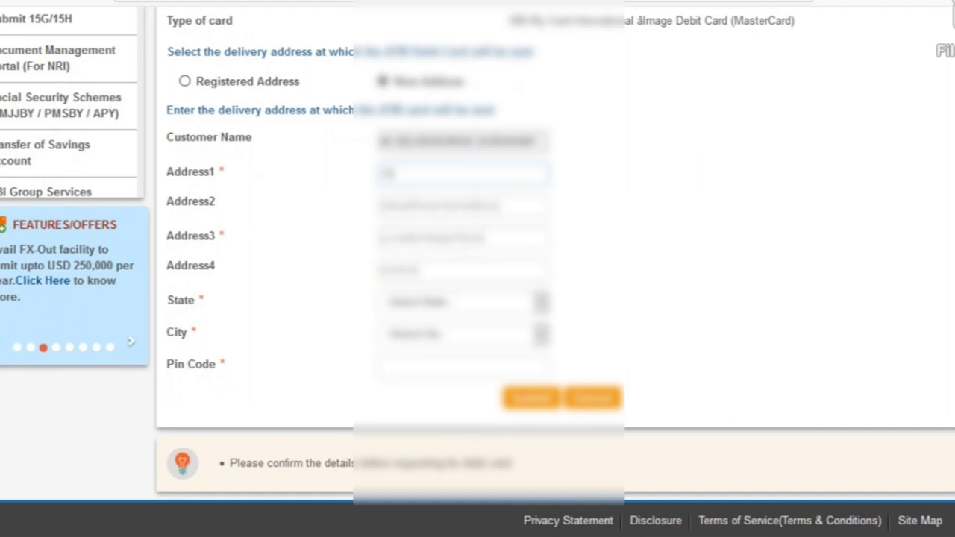
text(o)
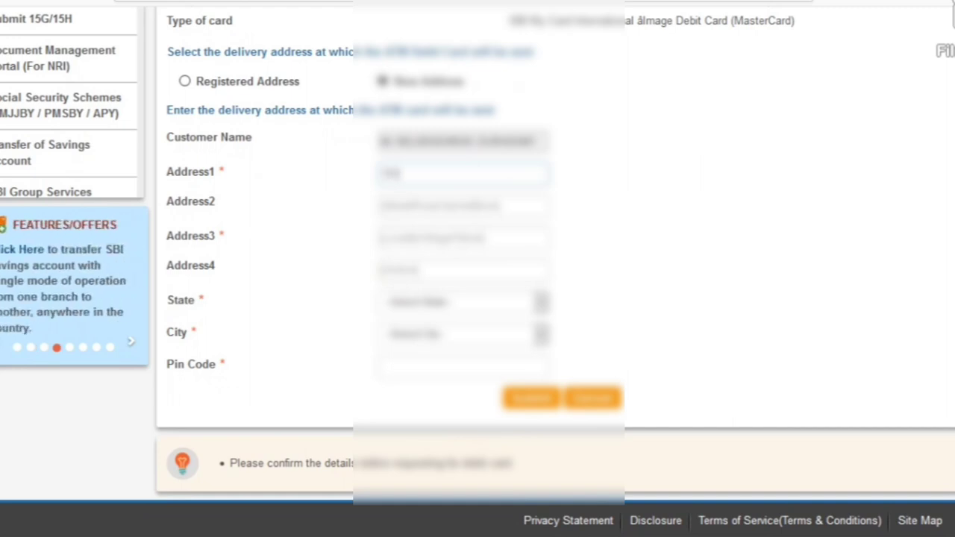
text(1)
key(ctrl+v)
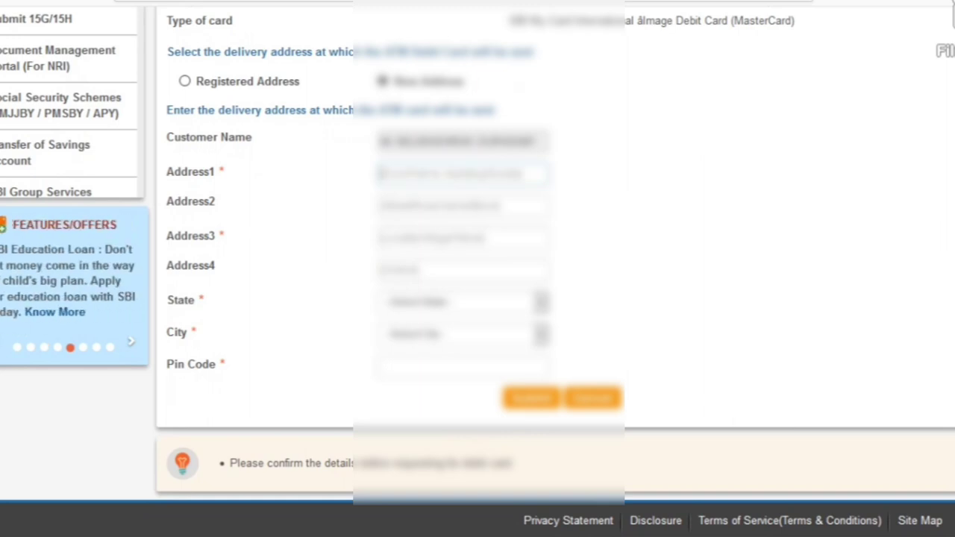
key(ctrl+a)
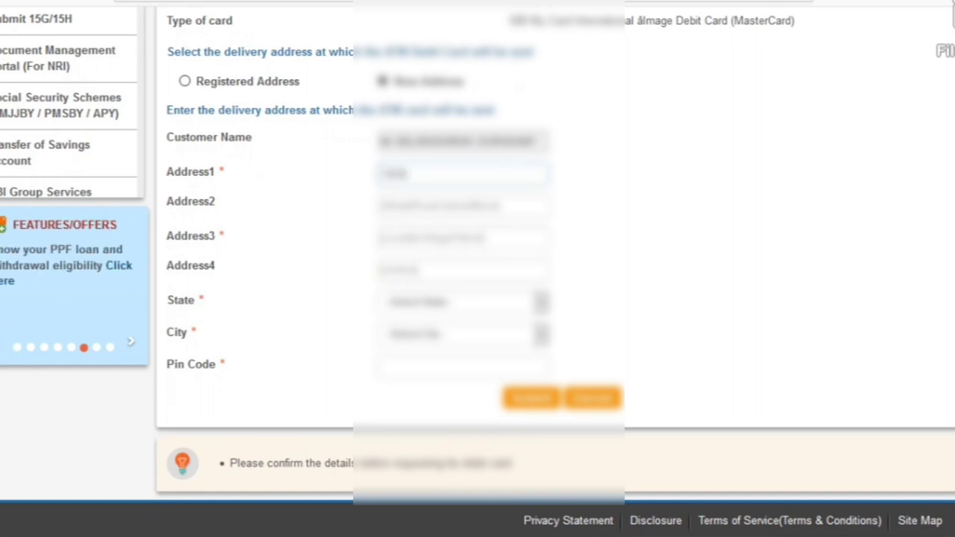
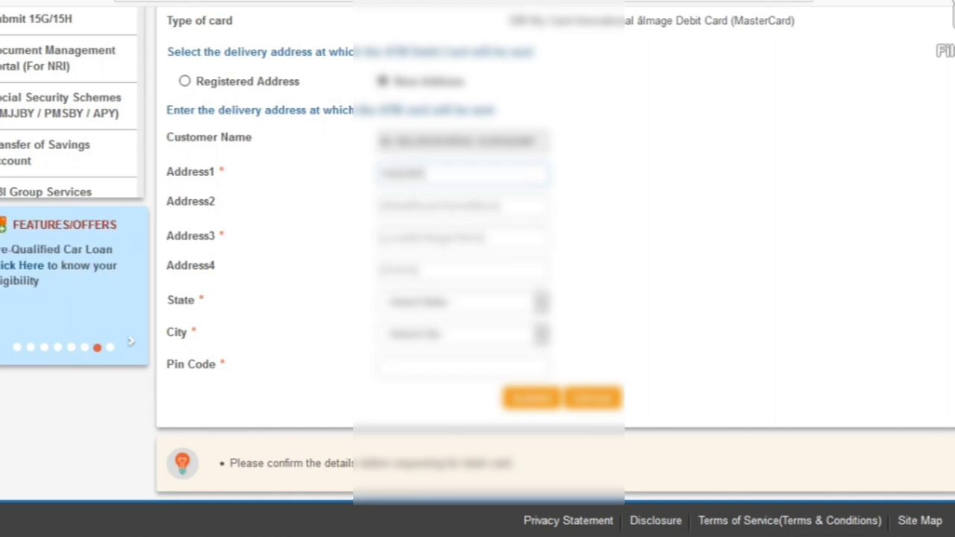
key(Tab)
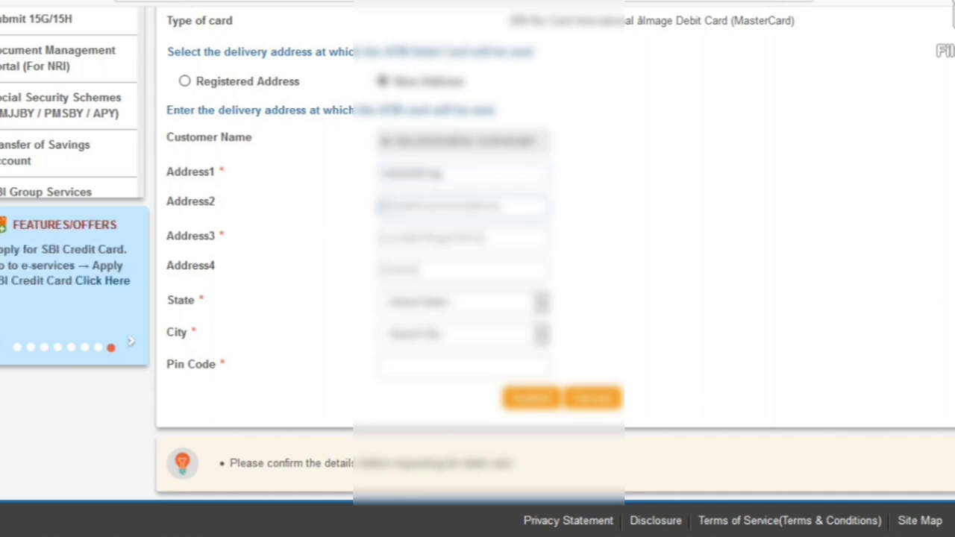
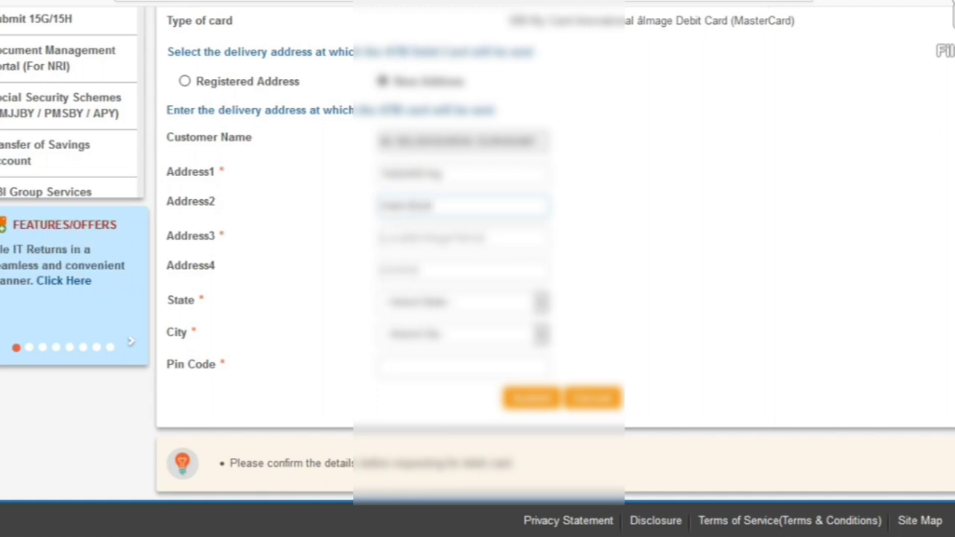
Enter the road, sector and district lines as Address2 to Address4.
key(Tab)
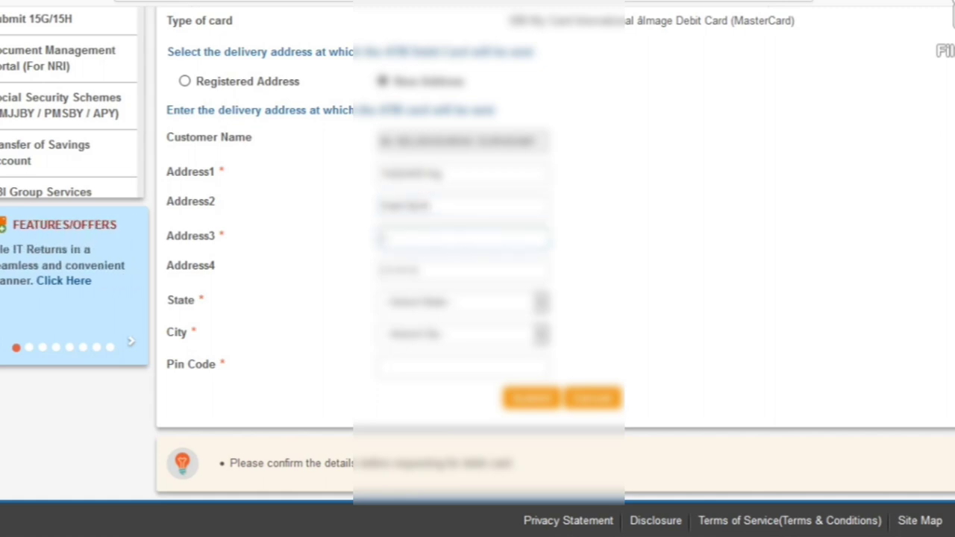
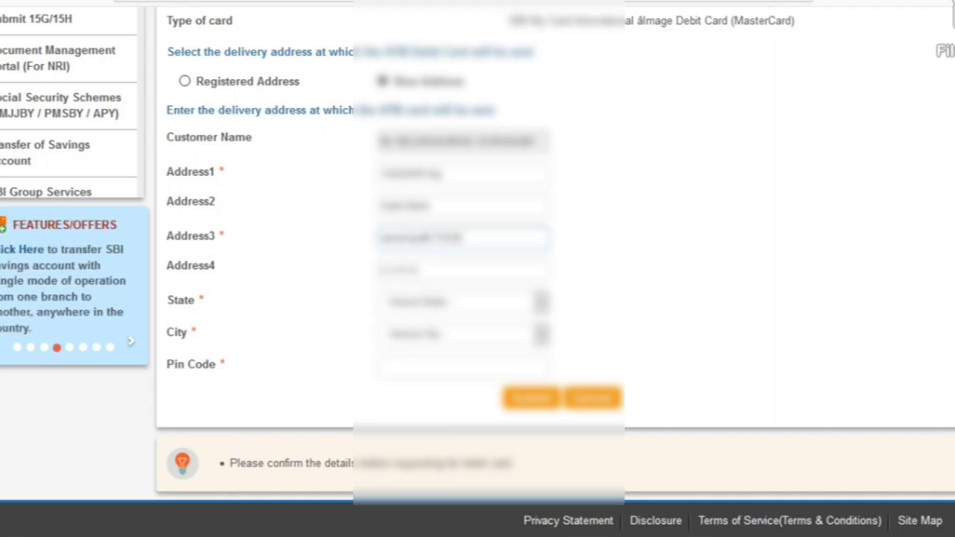
click(382, 270)
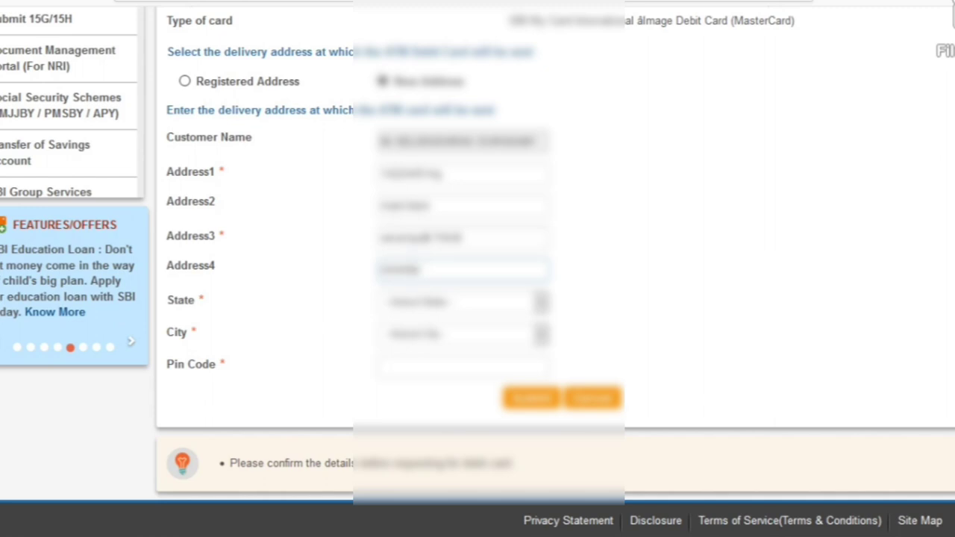
Select the delivery state and city from their dropdown lists.
click(459, 302)
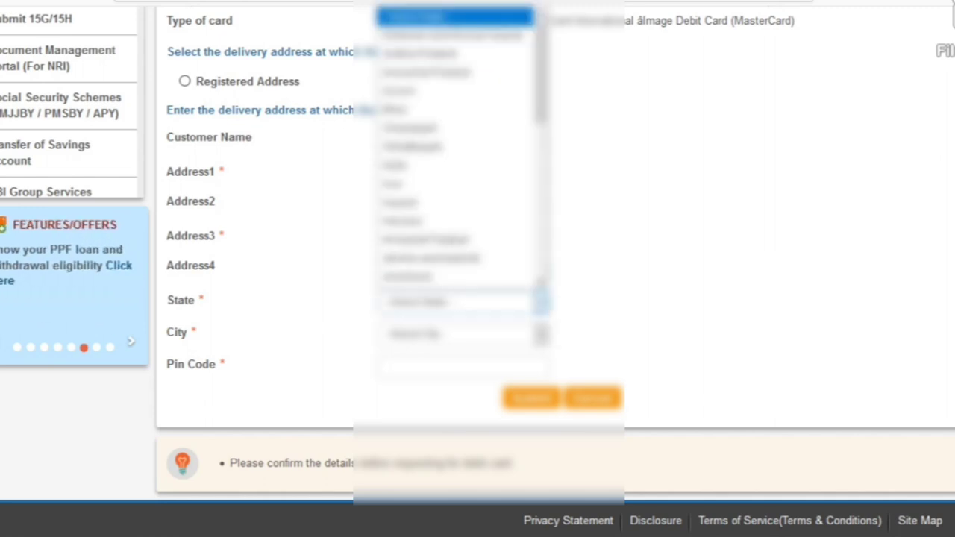
scroll(459, 142, down, 2)
scroll(460, 142, down, 8)
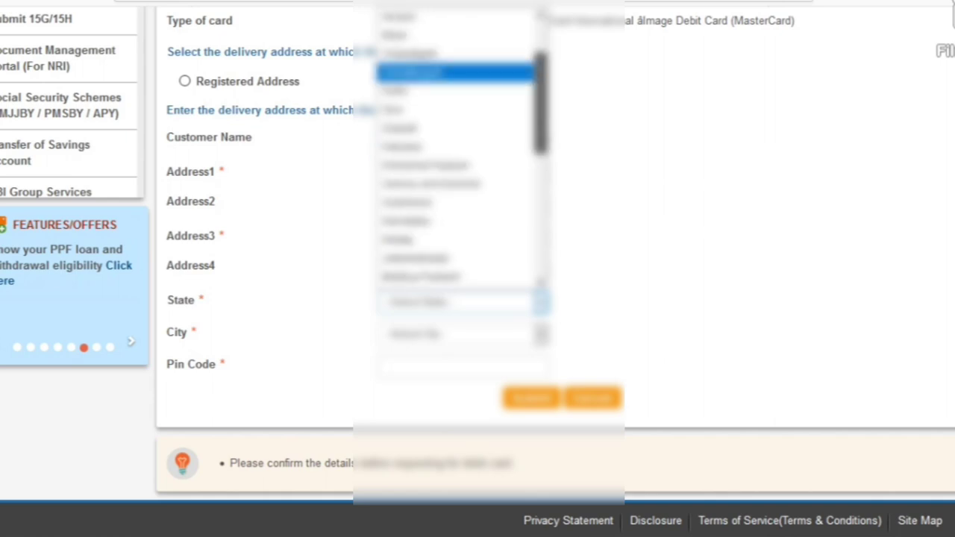
scroll(459, 187, down, 1)
click(448, 184)
click(459, 334)
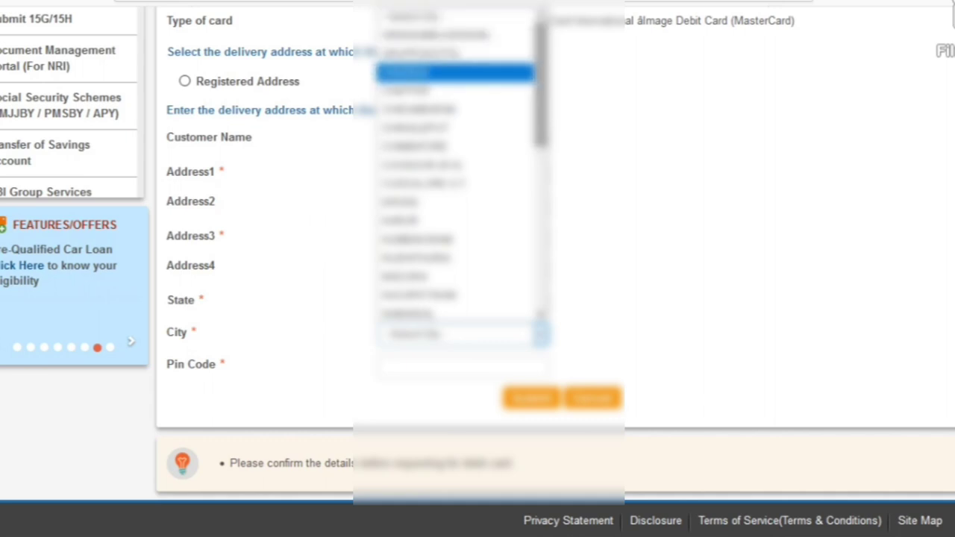
scroll(459, 164, down, 4)
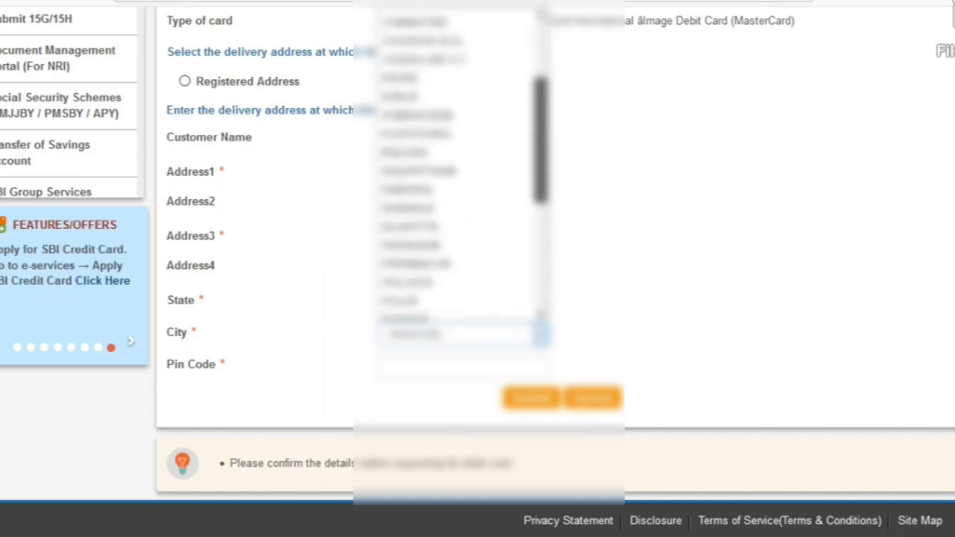
scroll(459, 165, down, 1)
scroll(459, 164, up, 6)
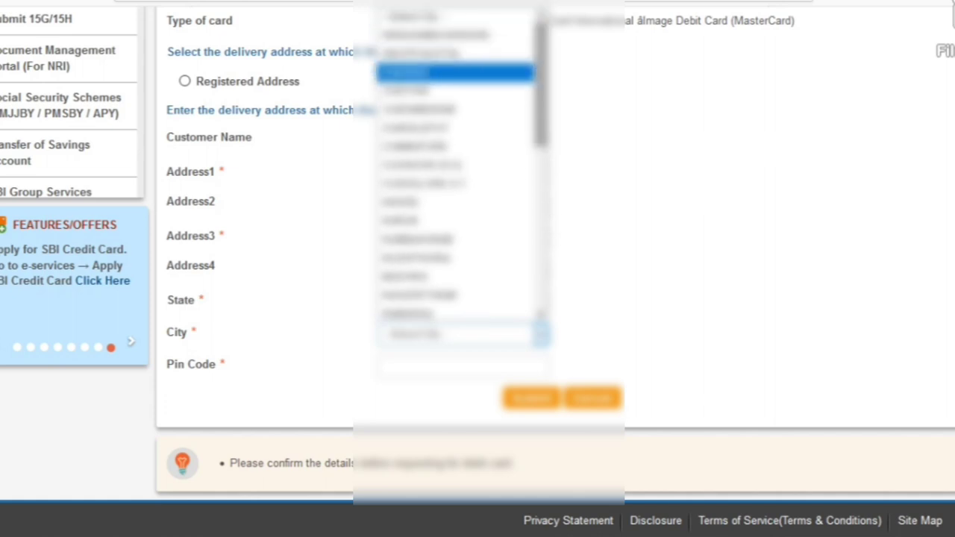
scroll(459, 164, down, 6)
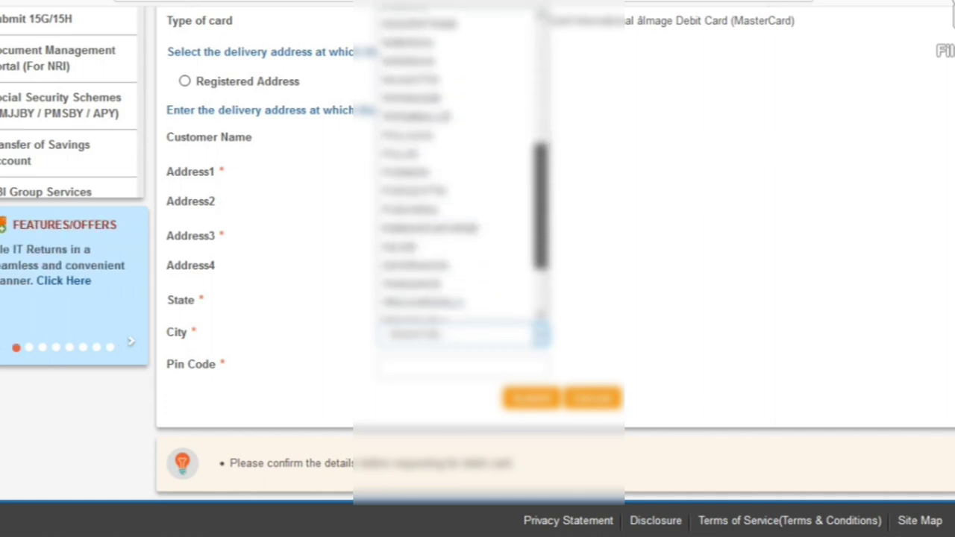
scroll(459, 164, down, 3)
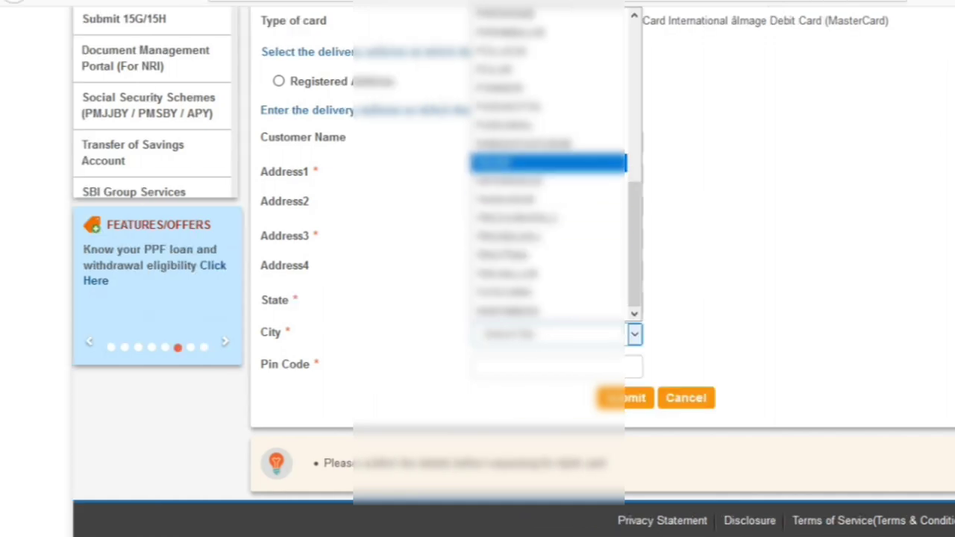
key(Return)
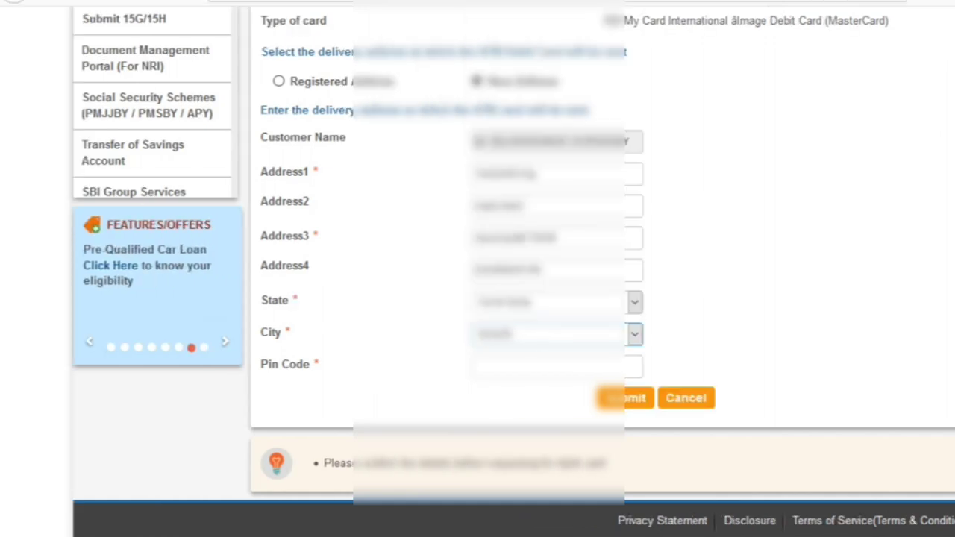
Enter the delivery pin code and submit the new address.
click(522, 365)
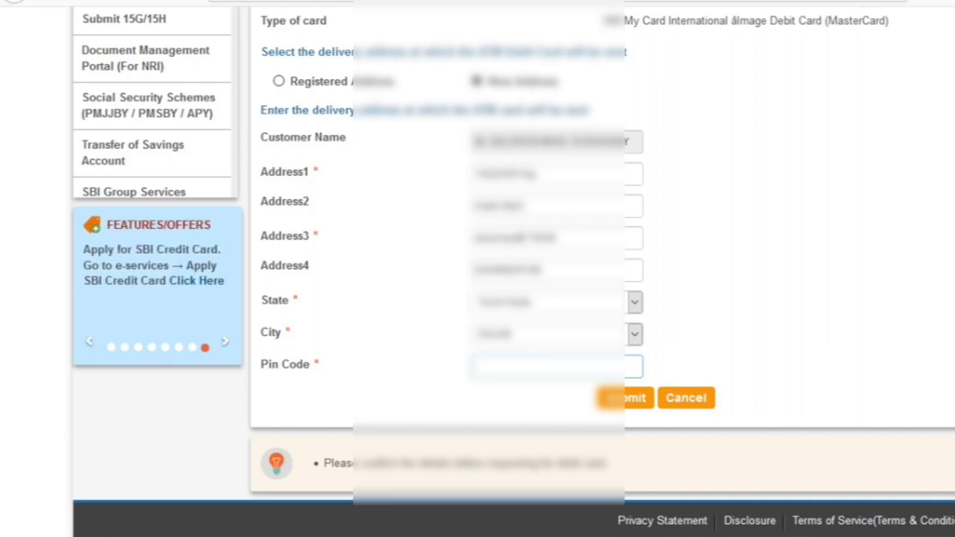
text(600001)
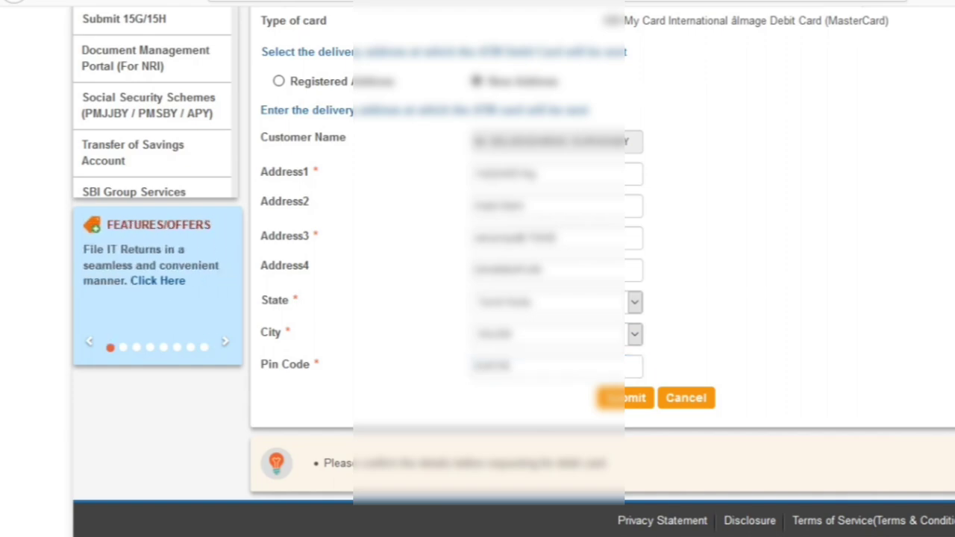
key(Return)
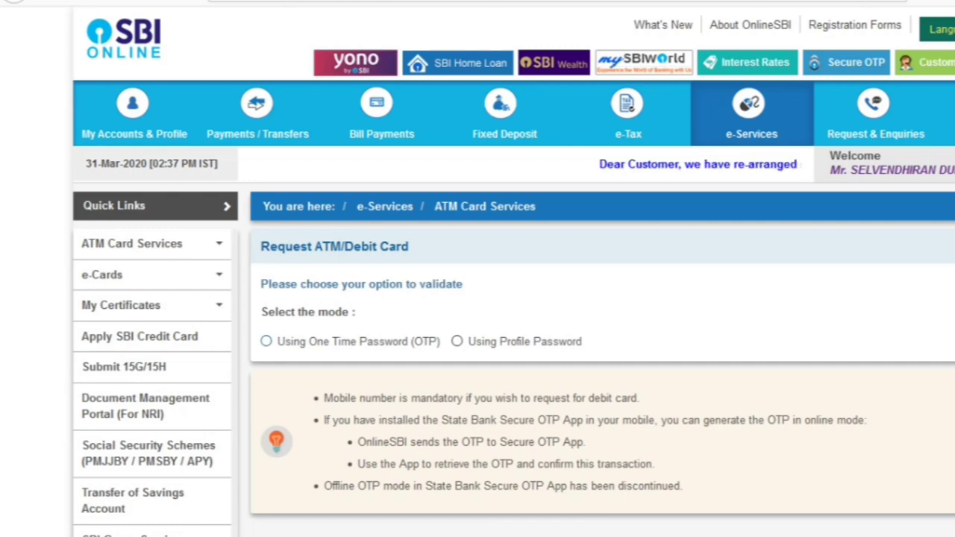
Validate the card request using One Time Password, entering the received OTP.
click(266, 341)
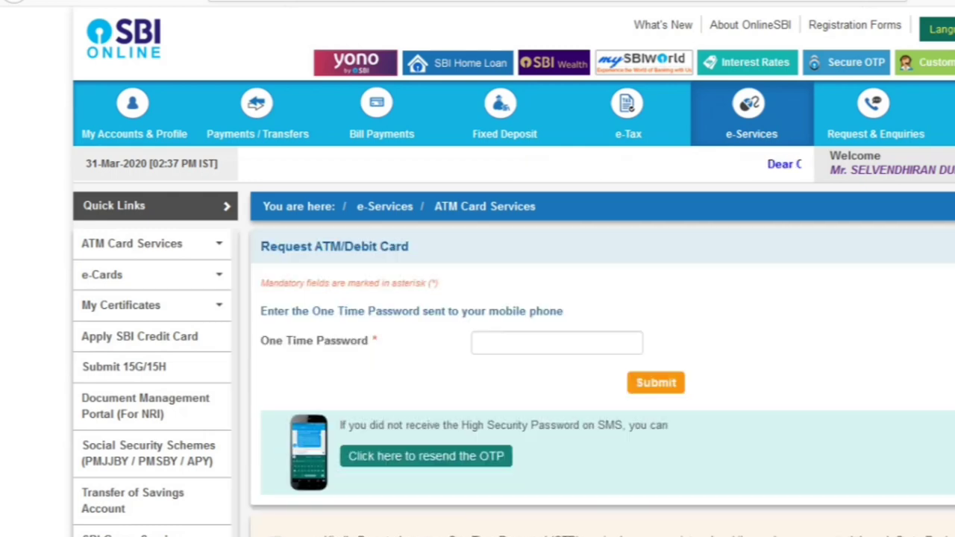
click(556, 342)
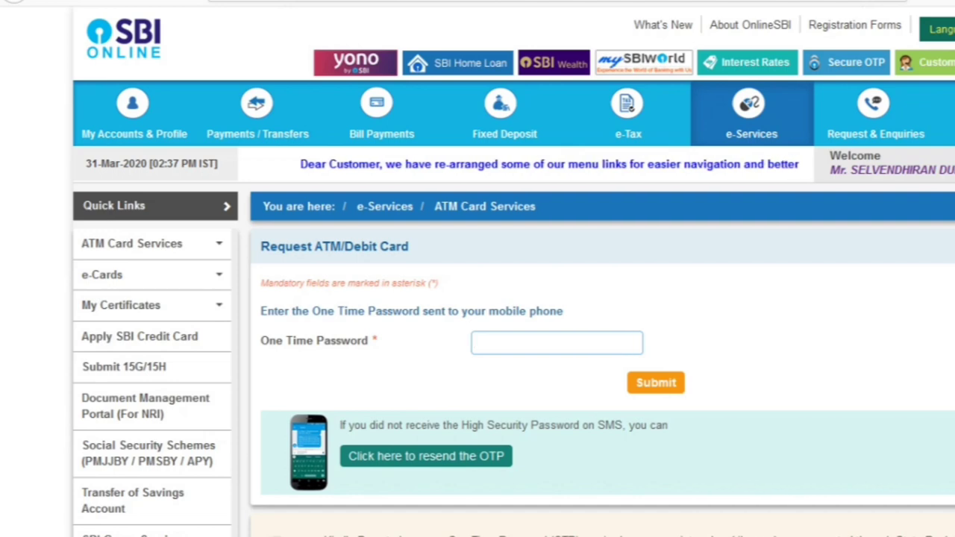
text(••••)
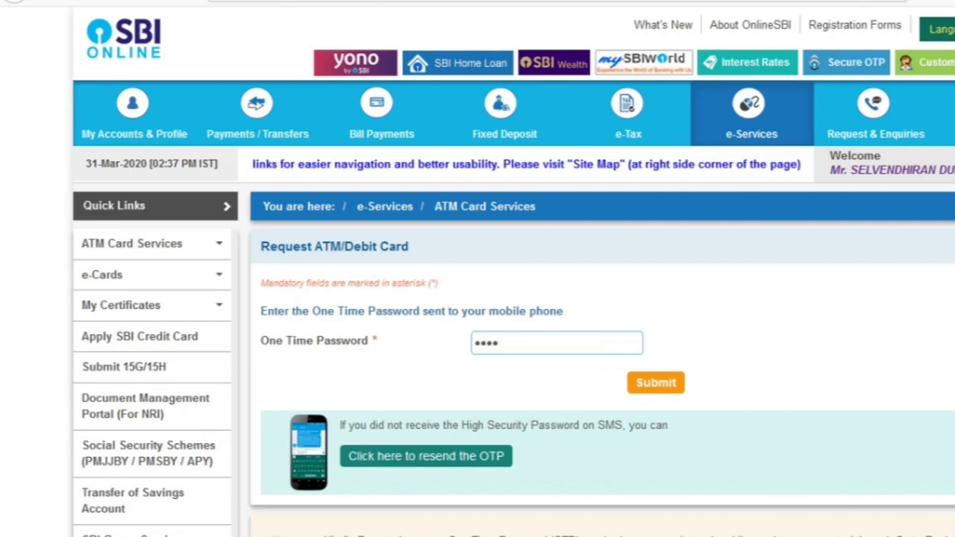
text(••••)
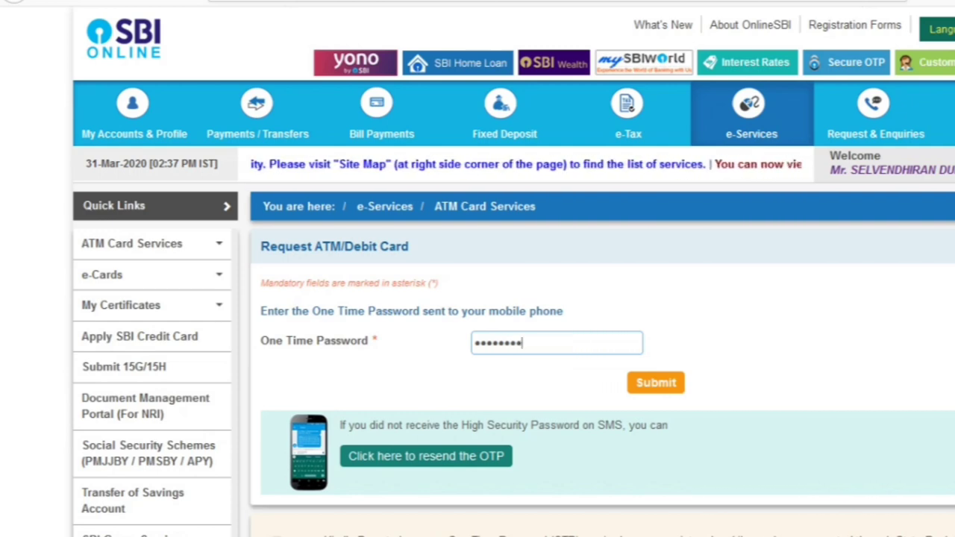
key(Return)
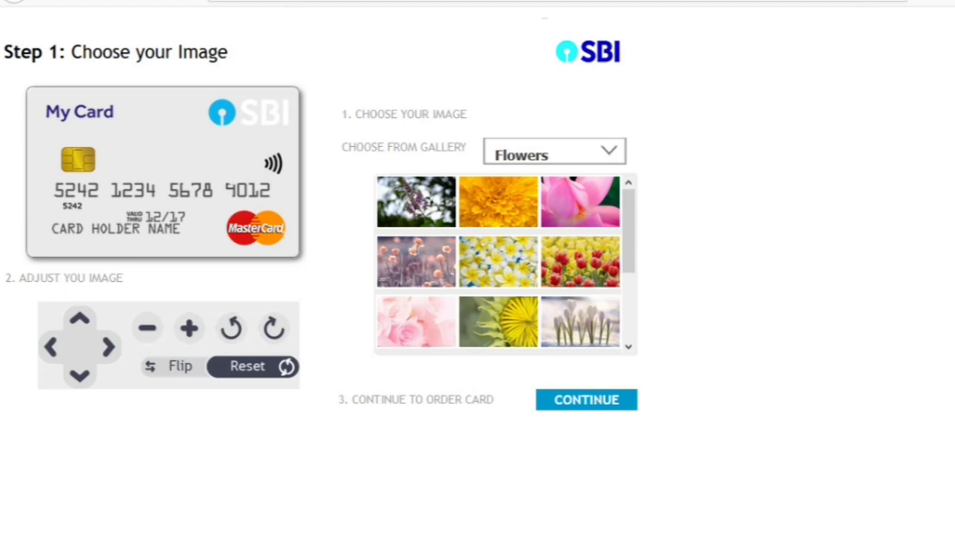
Keep the Flowers gallery and apply its first, purple flower image to the card.
key(alt+Down)
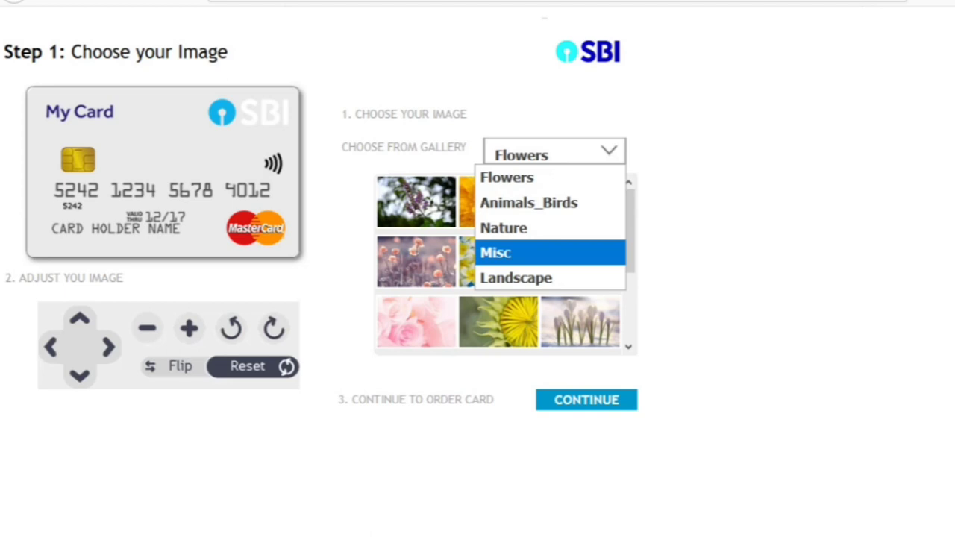
key(Up)
key(Up)
key(Up)
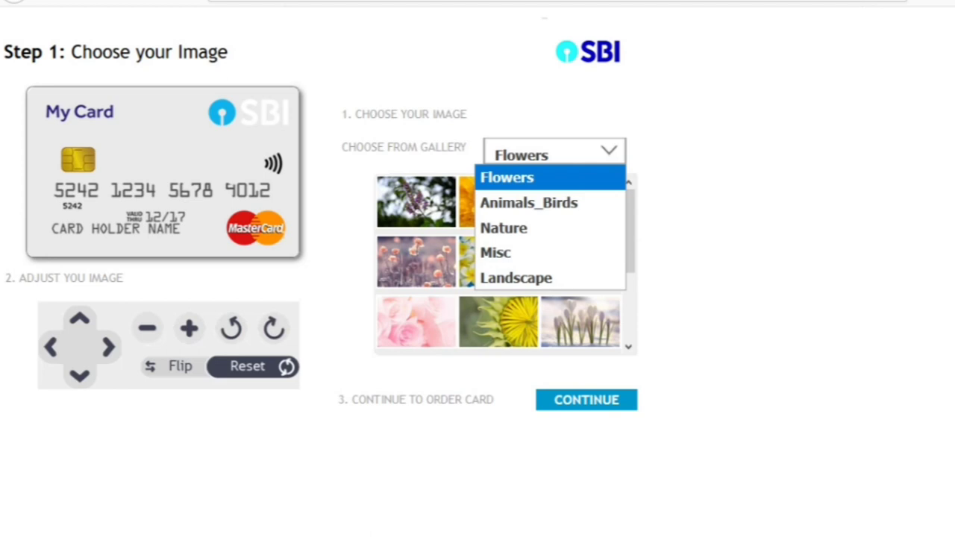
key(Return)
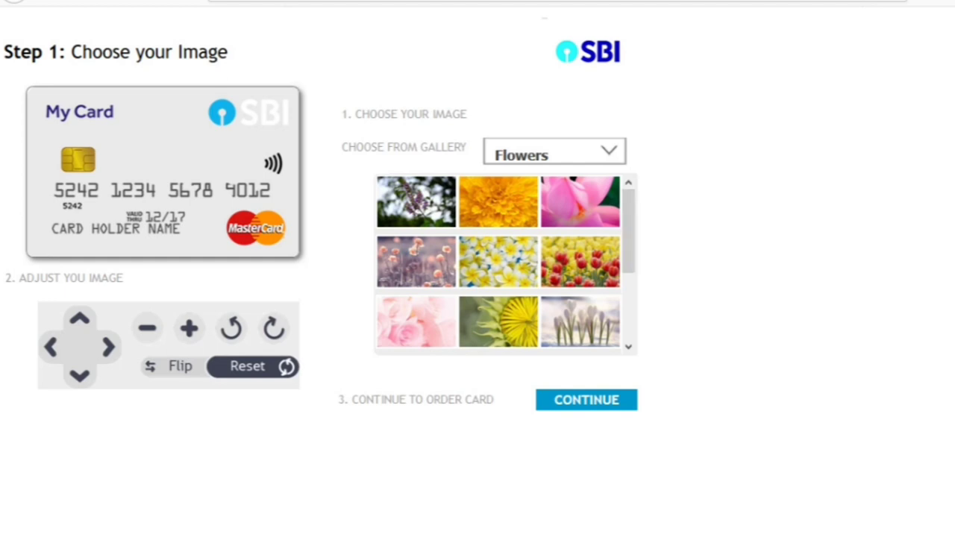
click(416, 202)
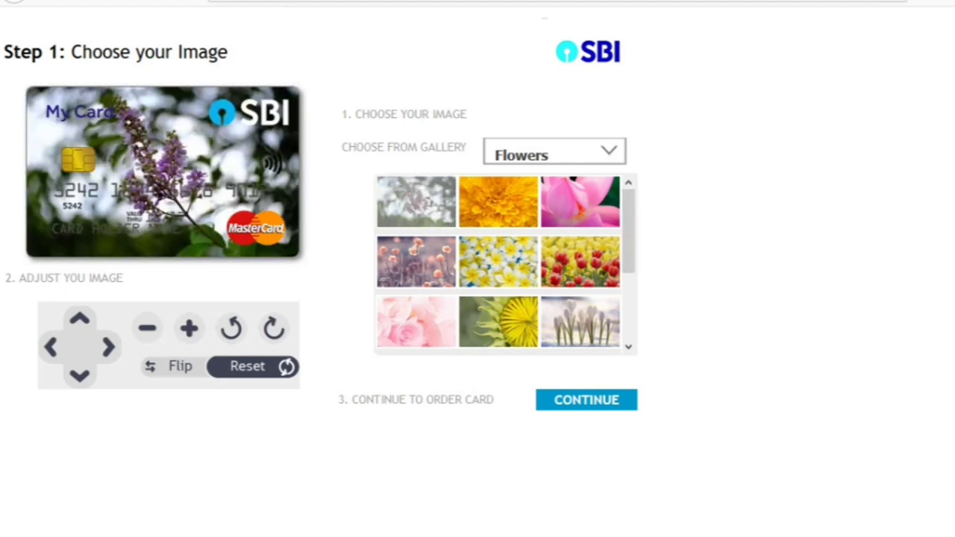